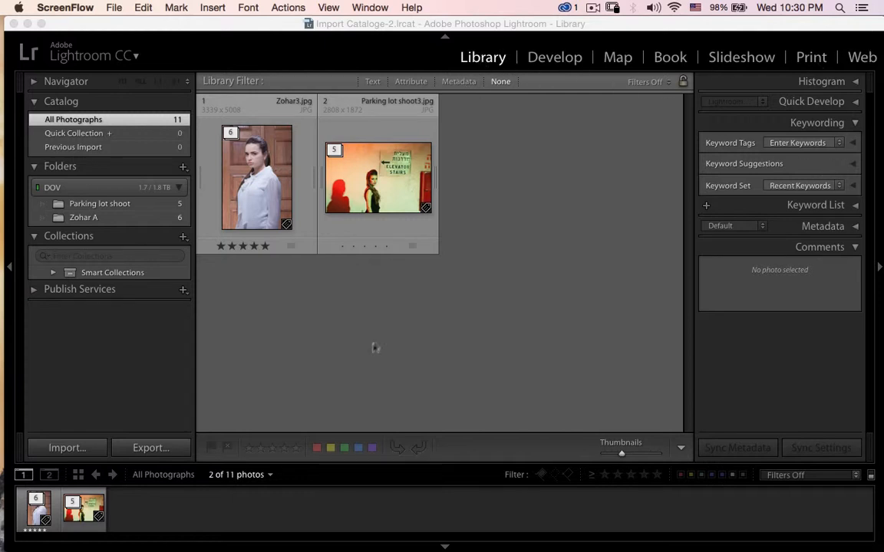
Open the photo import window from the Library
click(66, 454)
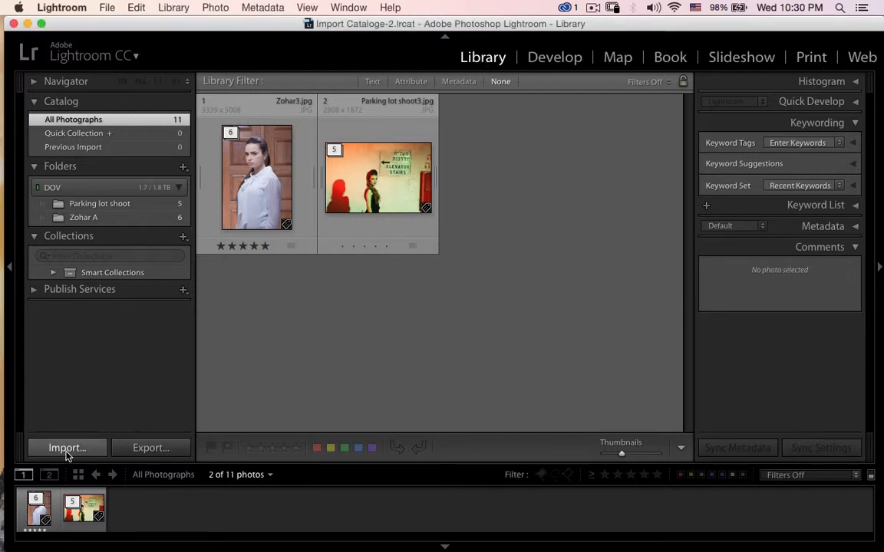
click(66, 451)
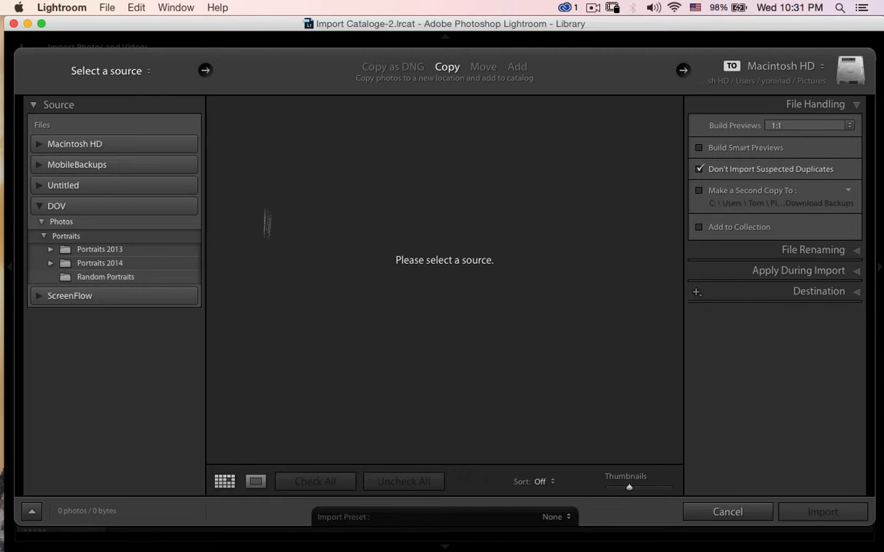
click(103, 72)
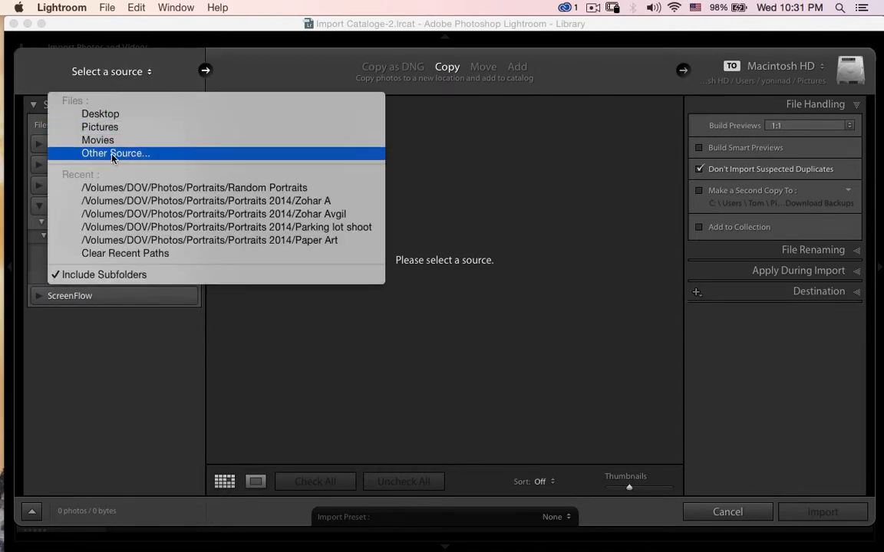
click(113, 154)
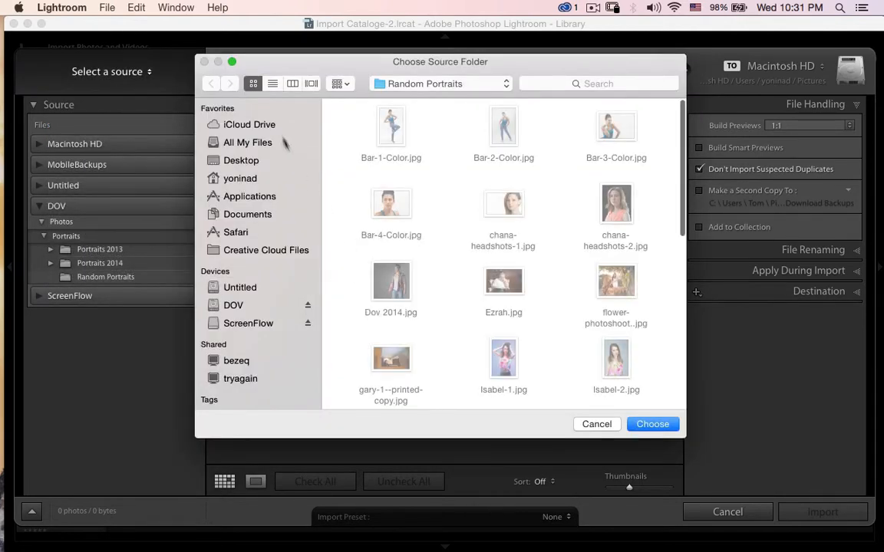
click(598, 425)
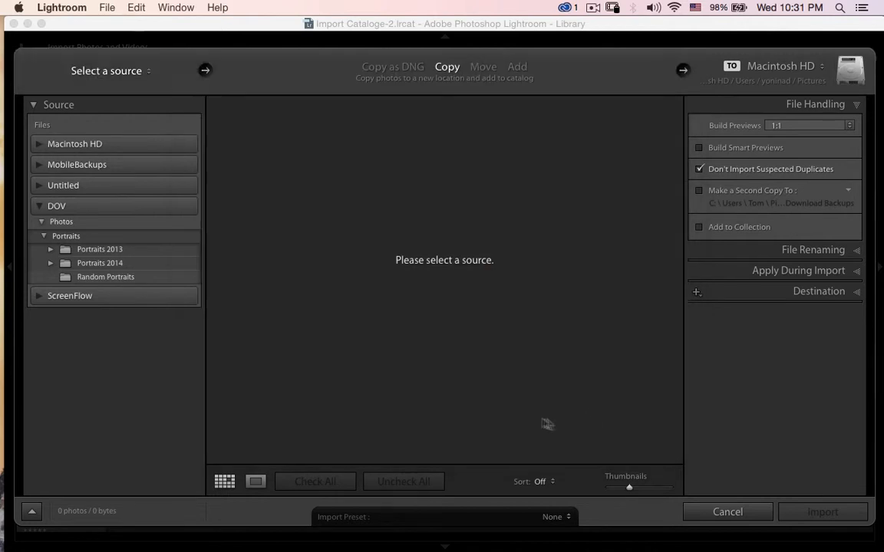
Choose the Random Portraits folder on the DOV drive as the import source and look through its photos
click(33, 104)
click(33, 106)
click(40, 206)
click(40, 207)
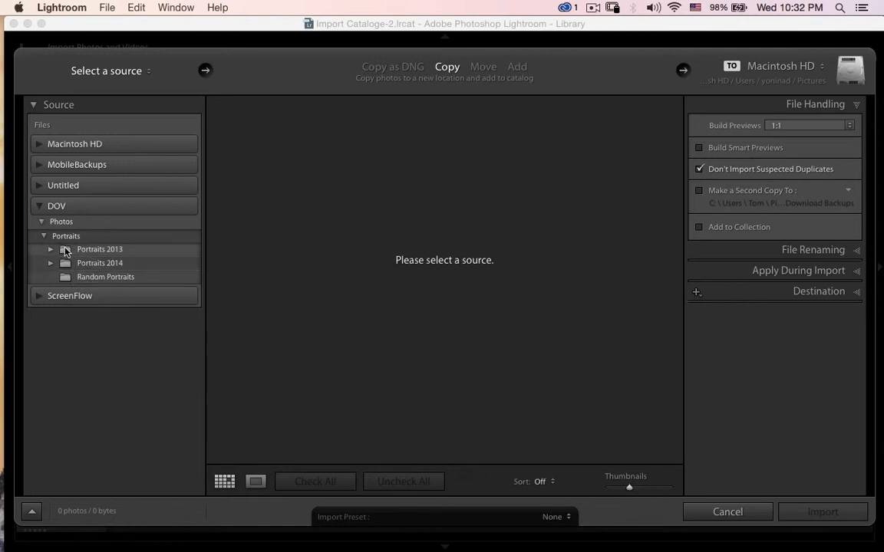
click(69, 276)
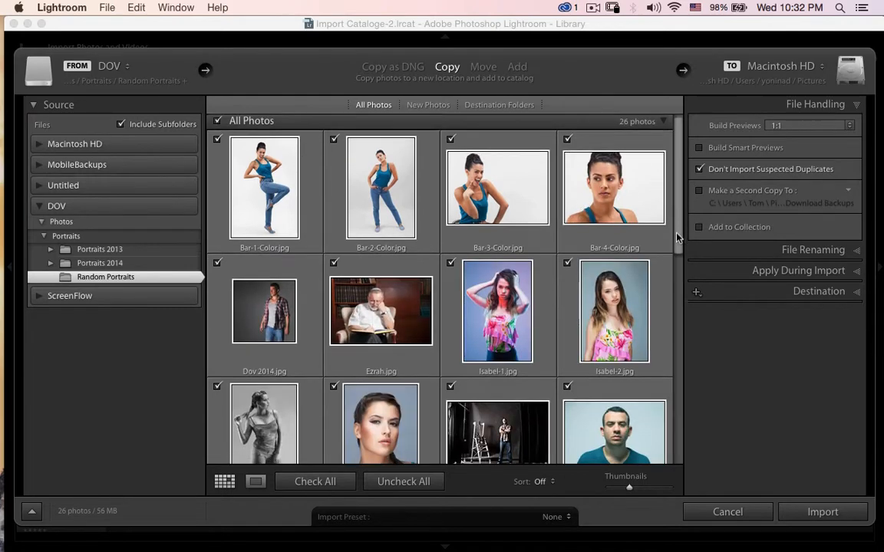
drag(679, 223, 673, 428)
scroll(673, 427, up, 15)
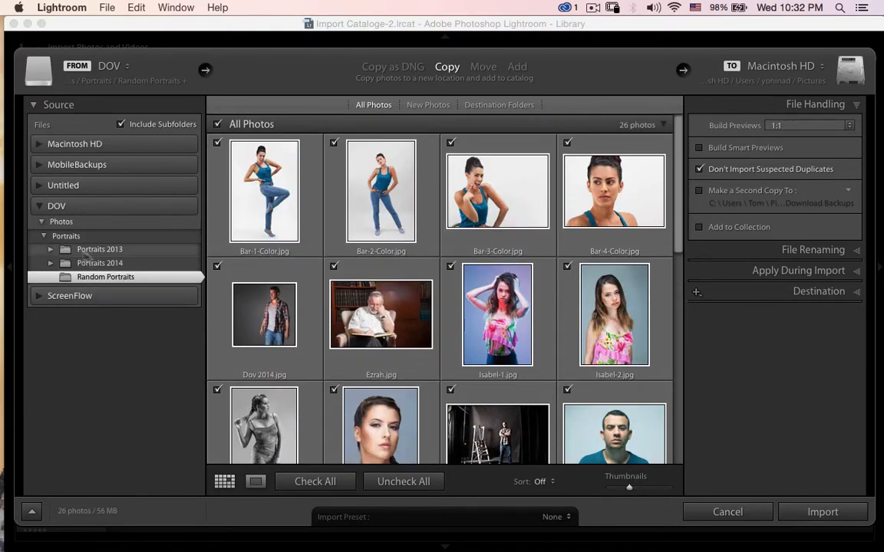
Try the parent Portraits folder as the source with and without subfolders, and return to Random Portraits
click(66, 237)
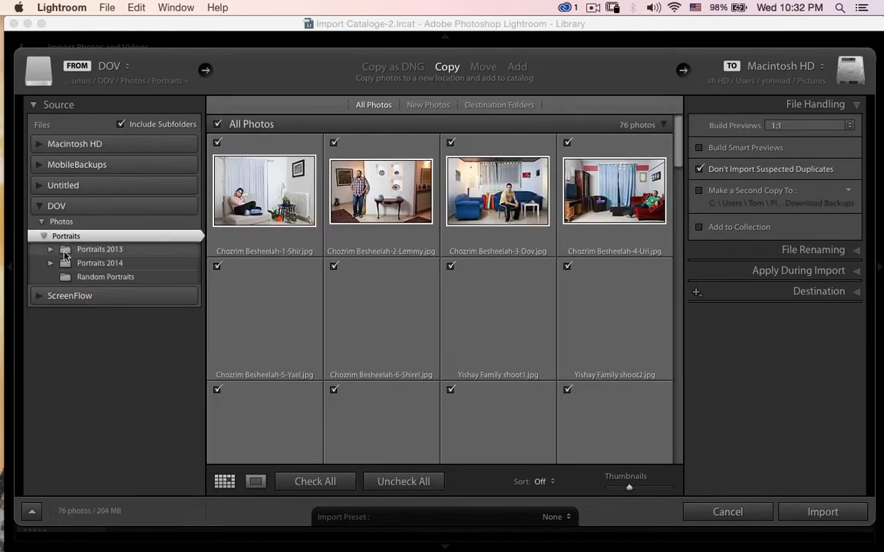
click(120, 125)
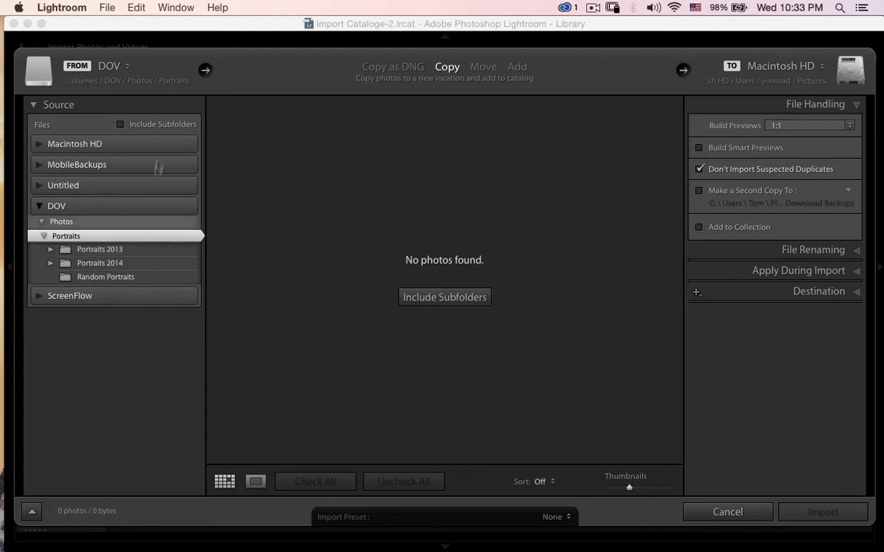
click(120, 124)
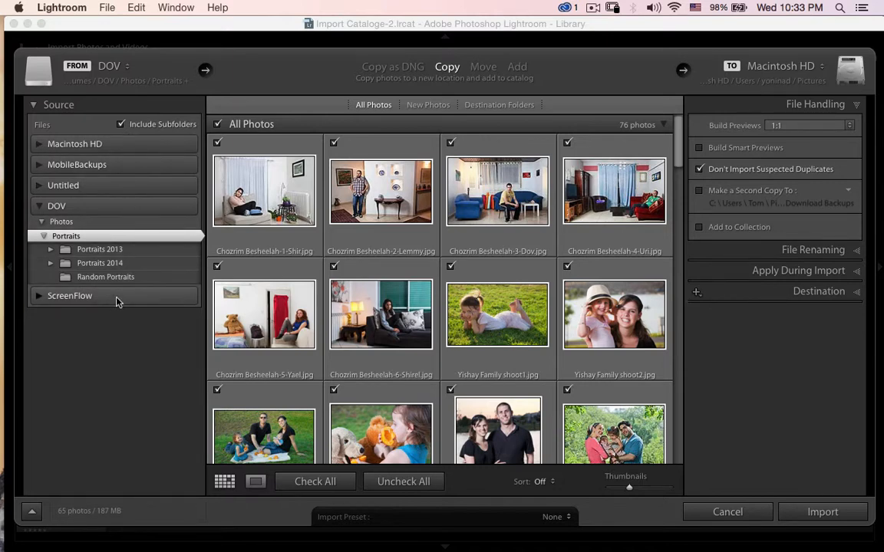
click(99, 278)
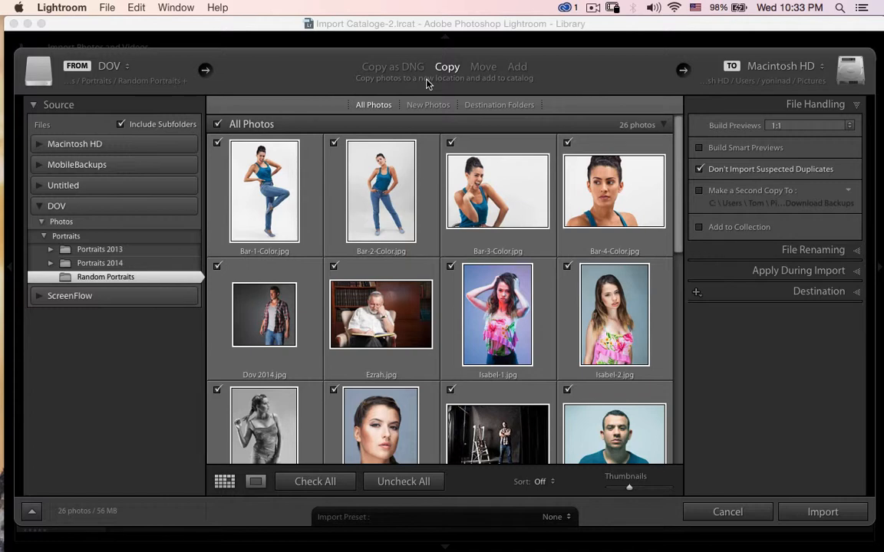
Try limiting the import to Bar-1-Color.jpg and Bar-2-Color.jpg, and include all the photos again
click(218, 124)
click(217, 143)
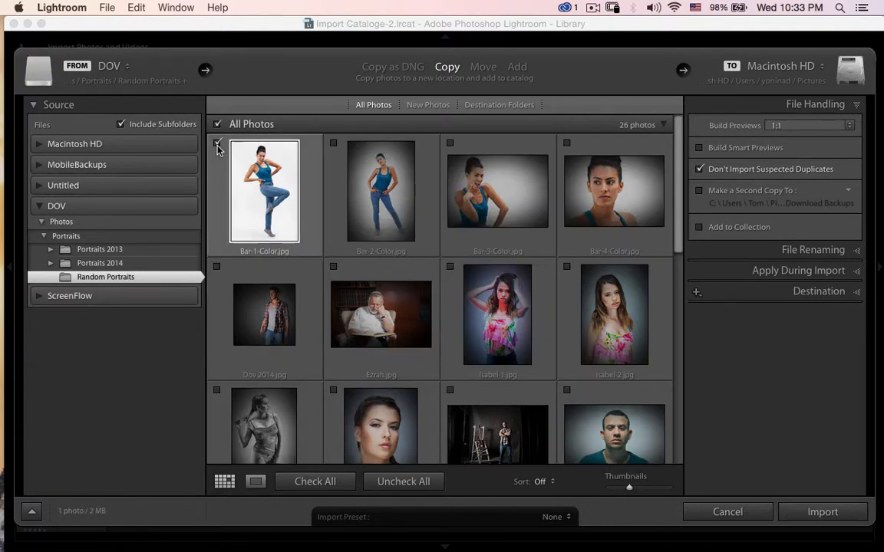
click(332, 143)
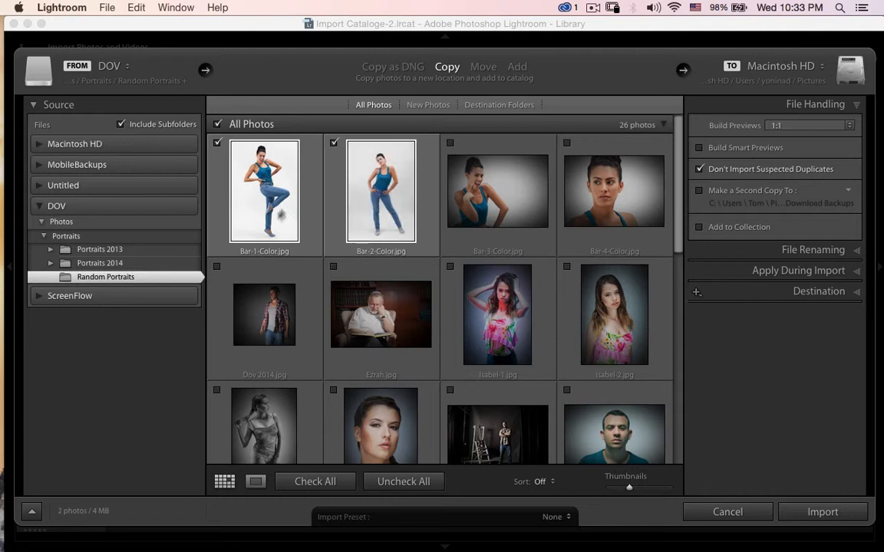
click(218, 125)
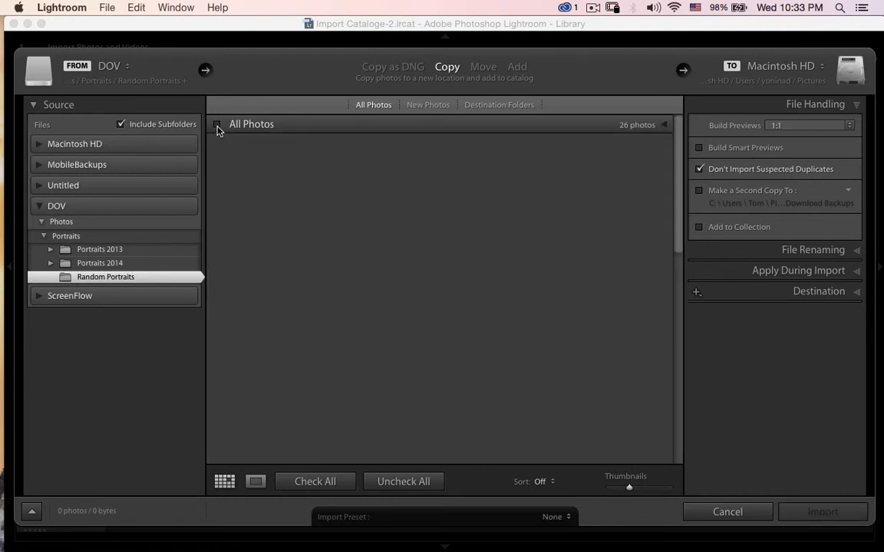
click(148, 296)
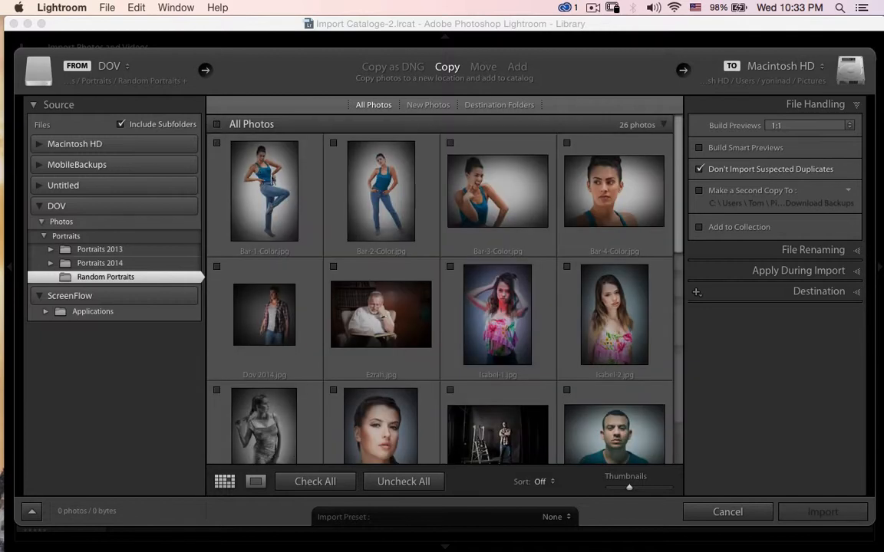
click(217, 124)
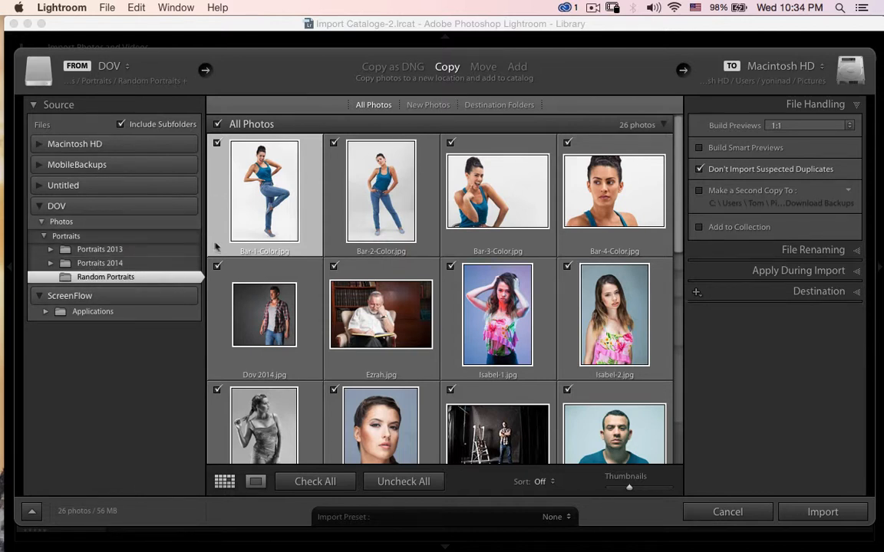
Try the Move and Add import methods, and return to Copy
click(482, 66)
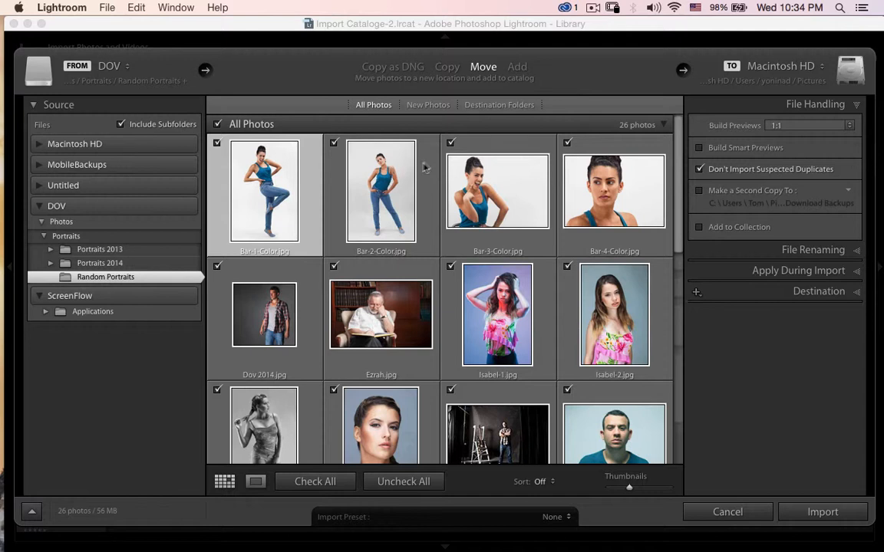
click(517, 68)
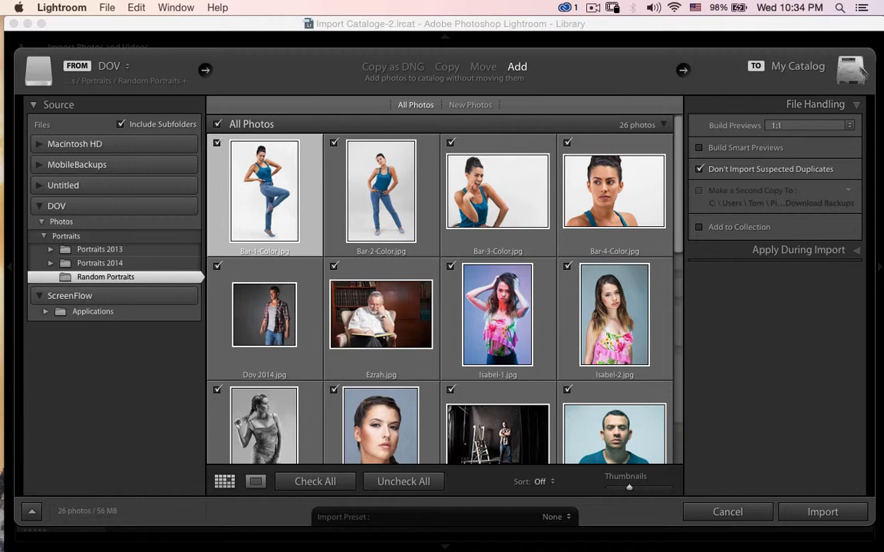
click(449, 70)
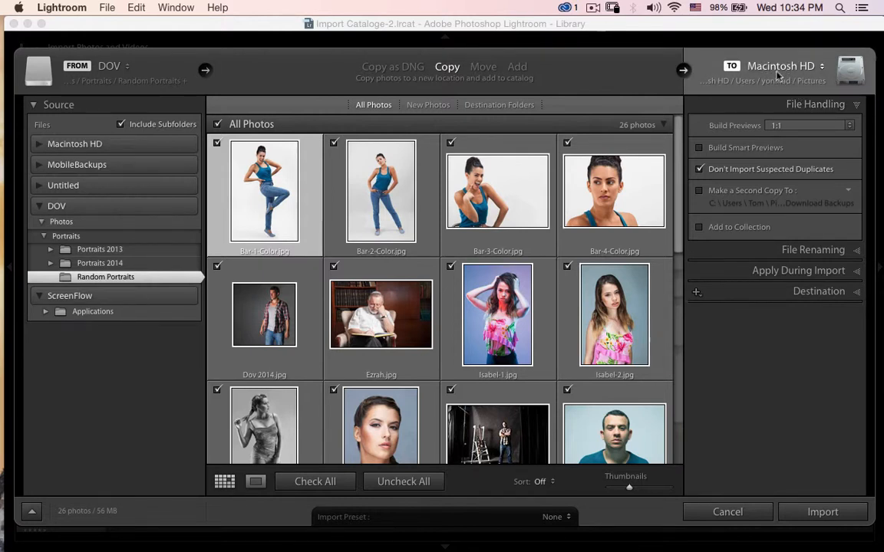
Set the copy destination to a new folder on the Desktop named "random photos import lesson"
click(788, 81)
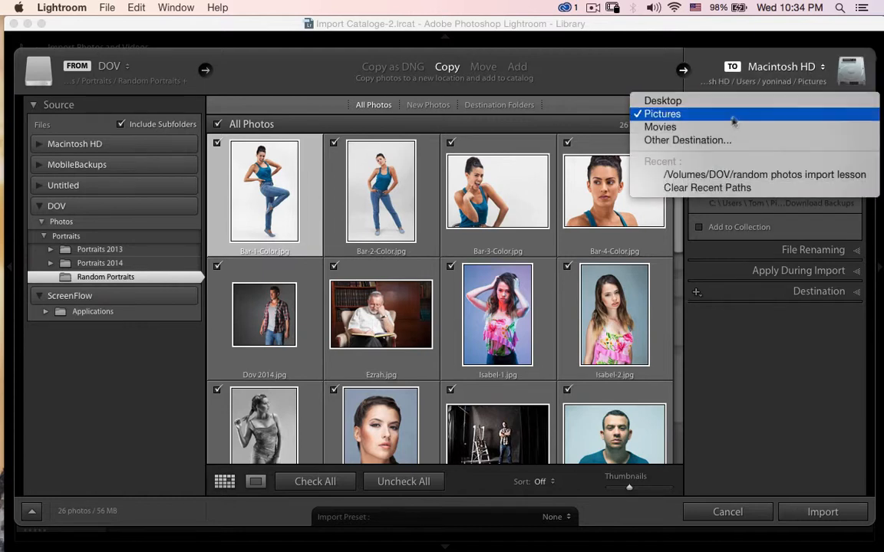
click(646, 136)
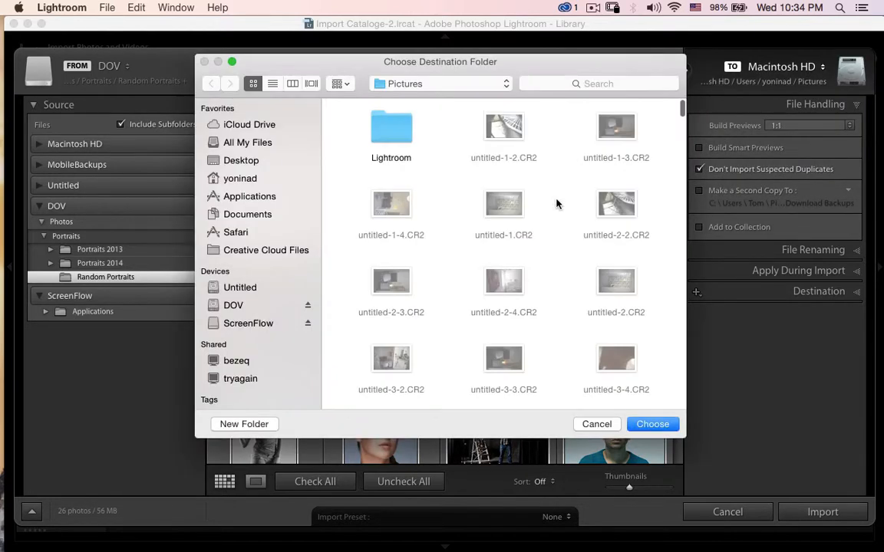
click(256, 164)
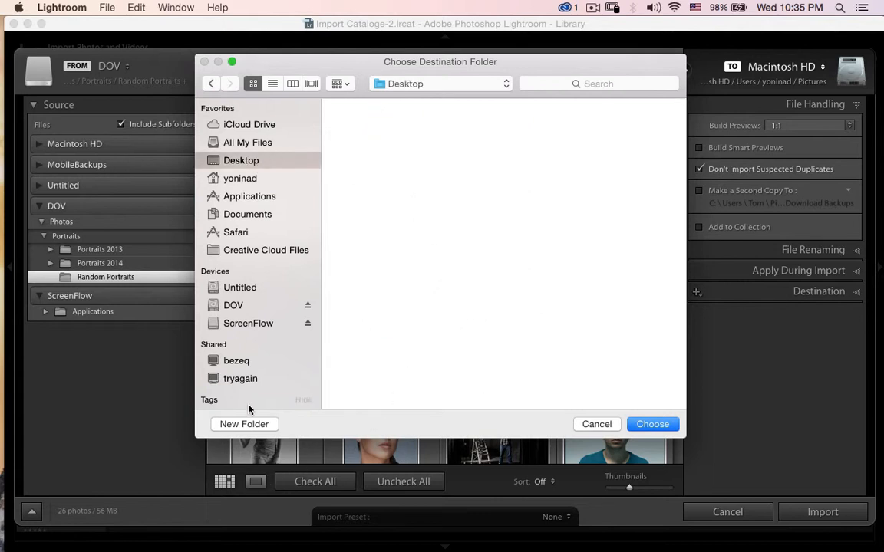
click(242, 424)
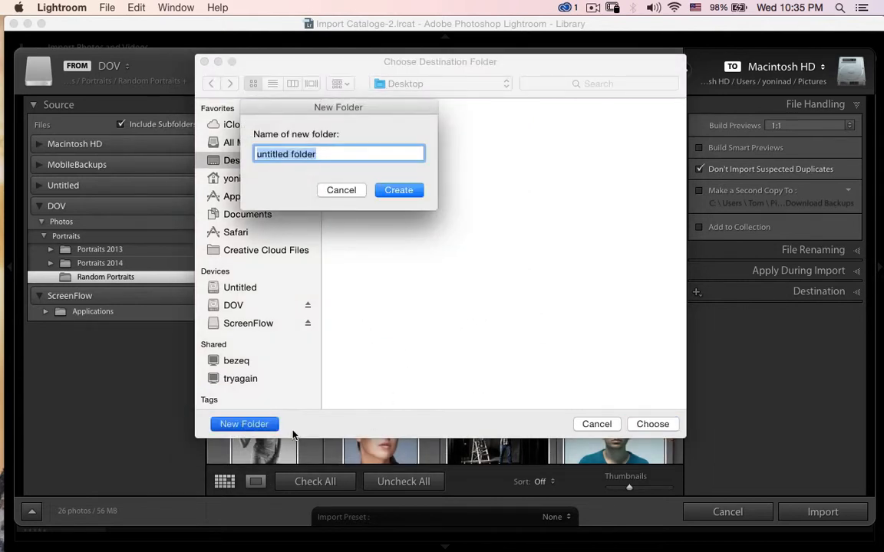
text(random photos import lesson)
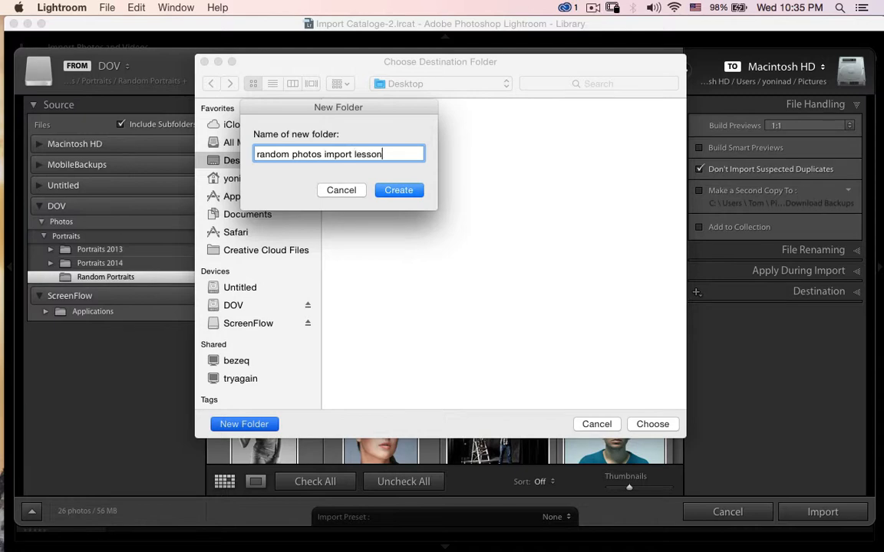
key(Return)
click(652, 424)
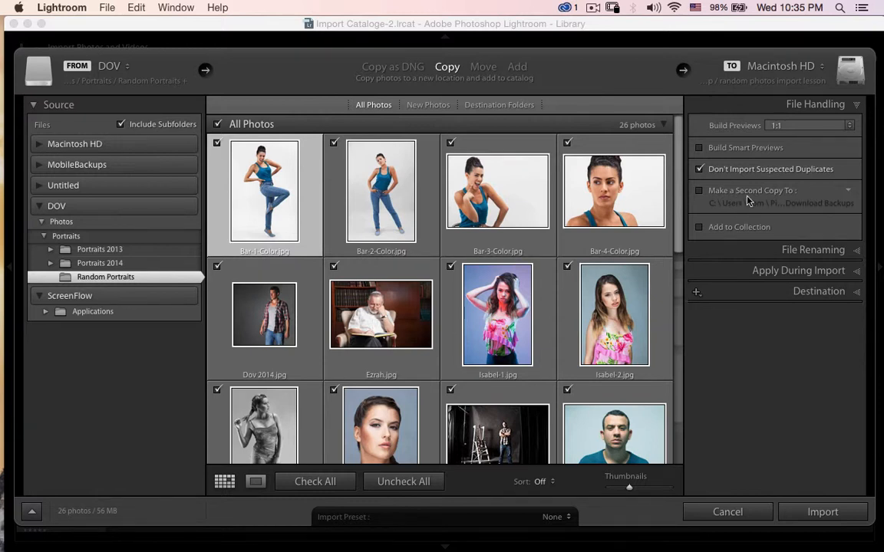
Examine the last subfolder of Portraits 2014 to check whether its photos can be imported
click(51, 263)
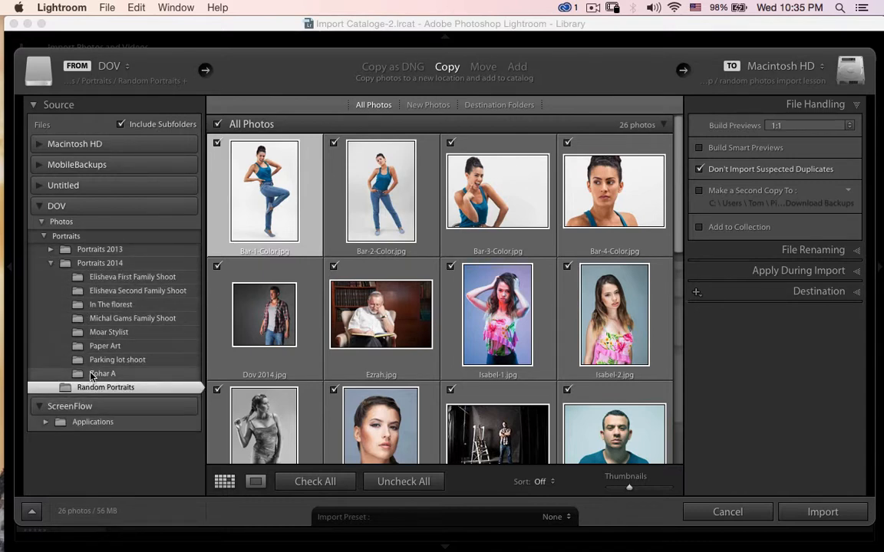
click(92, 373)
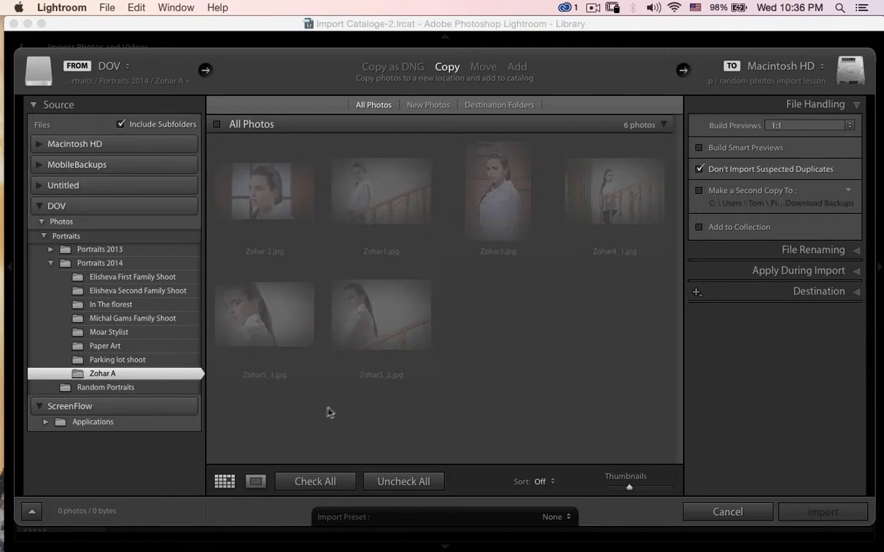
Reselect Random Portraits as the source and import all its checked photos
click(134, 388)
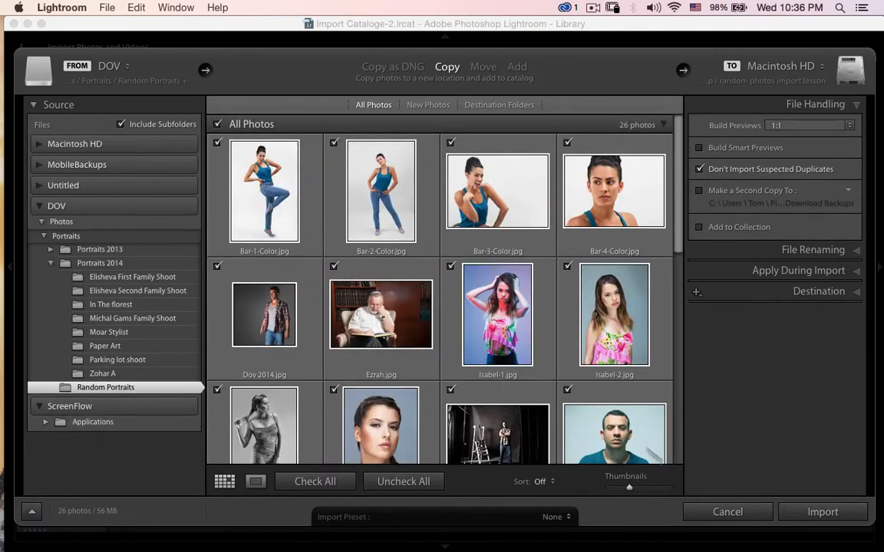
click(776, 510)
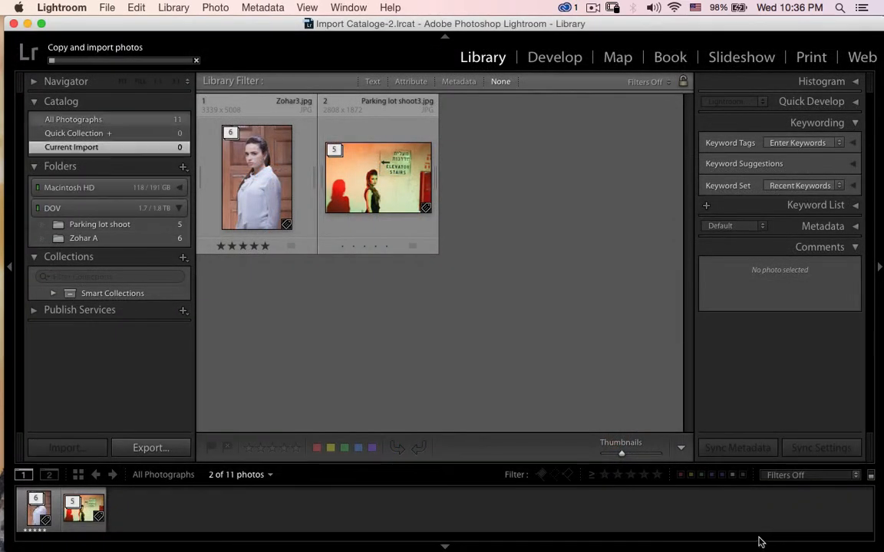